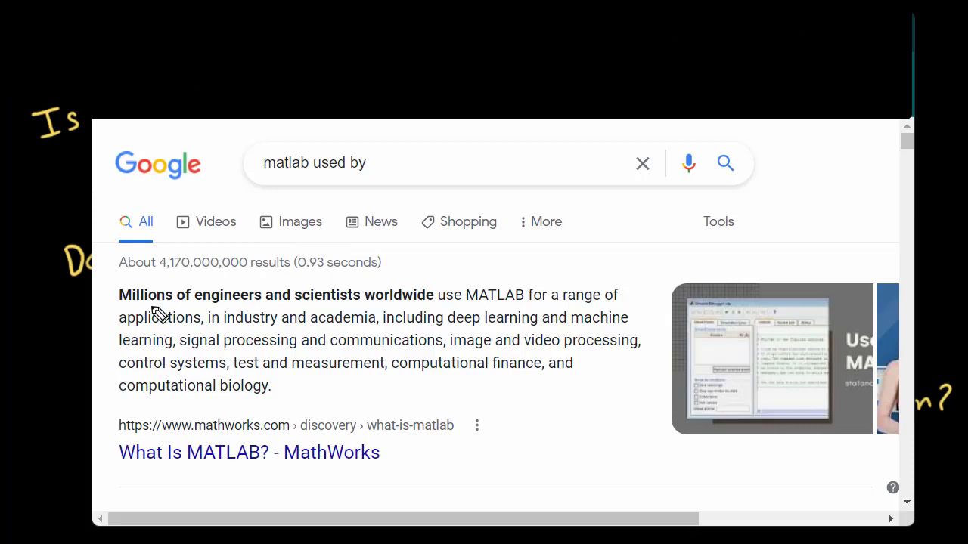
Circle 'millions of engineers and scientists', underline 'industry and academia', and bracket the application list.
mouse_move(121, 307)
left_mouse_down()
mouse_move(382, 309)
mouse_move(431, 303)
mouse_move(443, 290)
mouse_move(158, 278)
mouse_move(121, 286)
mouse_move(140, 308)
left_mouse_up()
left_click_drag(222, 323, 378, 323)
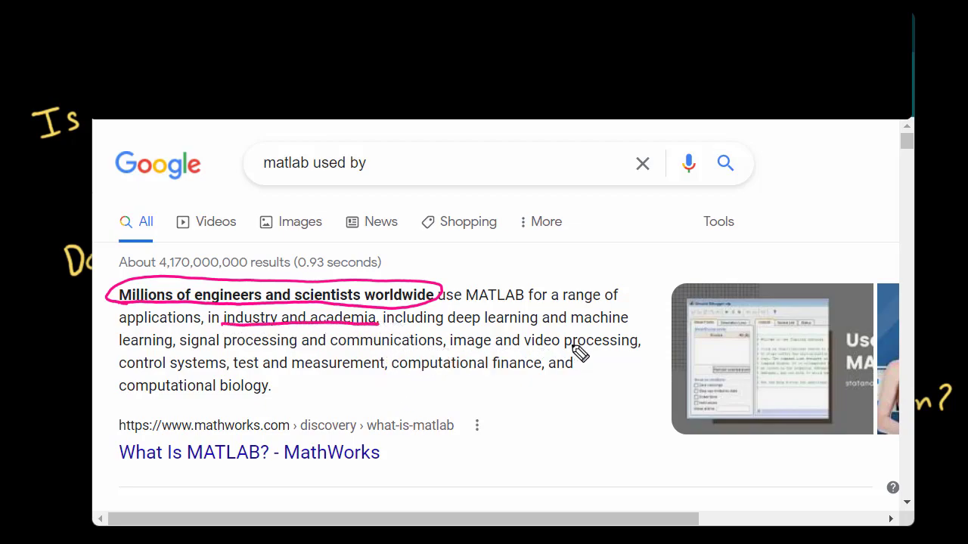
mouse_move(628, 308)
left_mouse_down()
mouse_move(647, 313)
mouse_move(640, 395)
mouse_move(609, 399)
left_mouse_up()
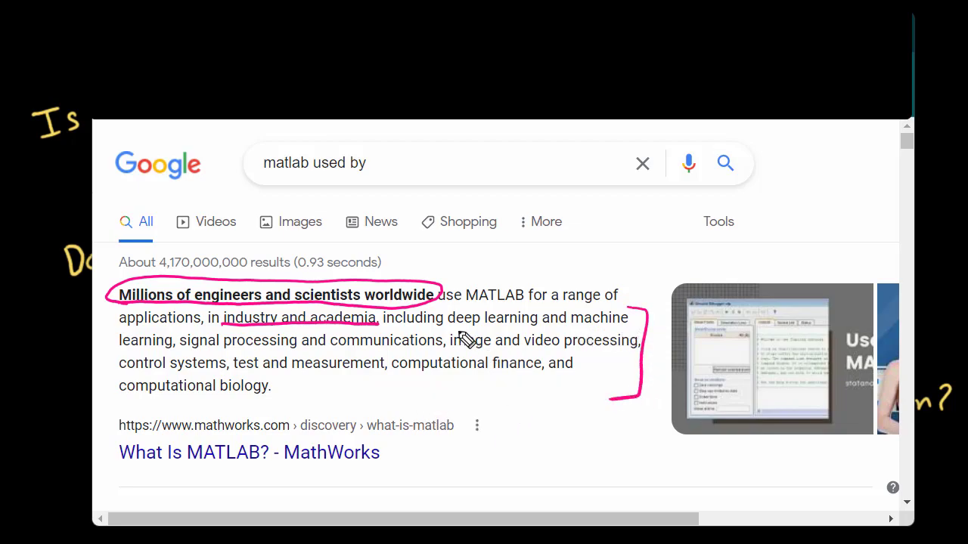
Underline deep learning, image and video processing, signal processing, computational finance and computational biology.
left_click_drag(449, 327, 549, 332)
left_click_drag(448, 348, 643, 362)
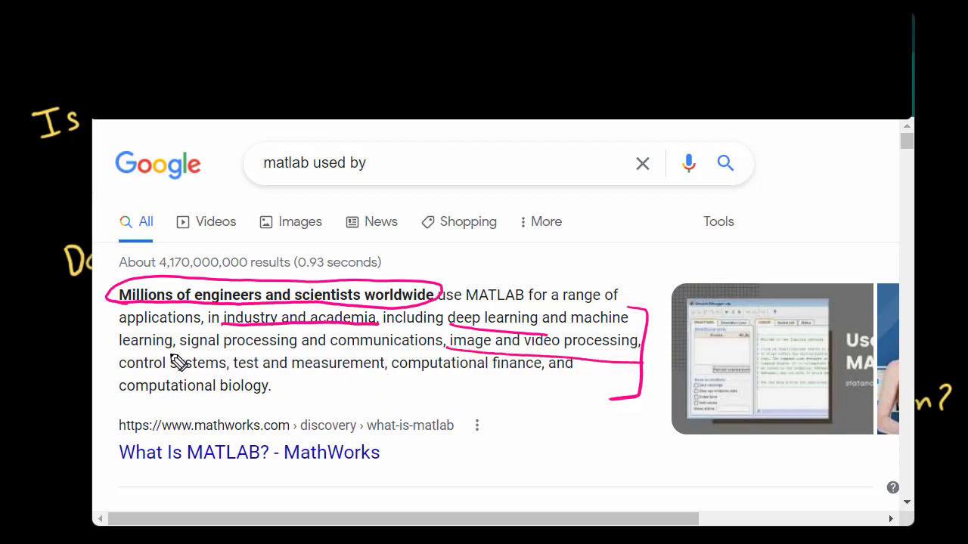
left_click_drag(174, 350, 289, 353)
left_click_drag(427, 369, 538, 373)
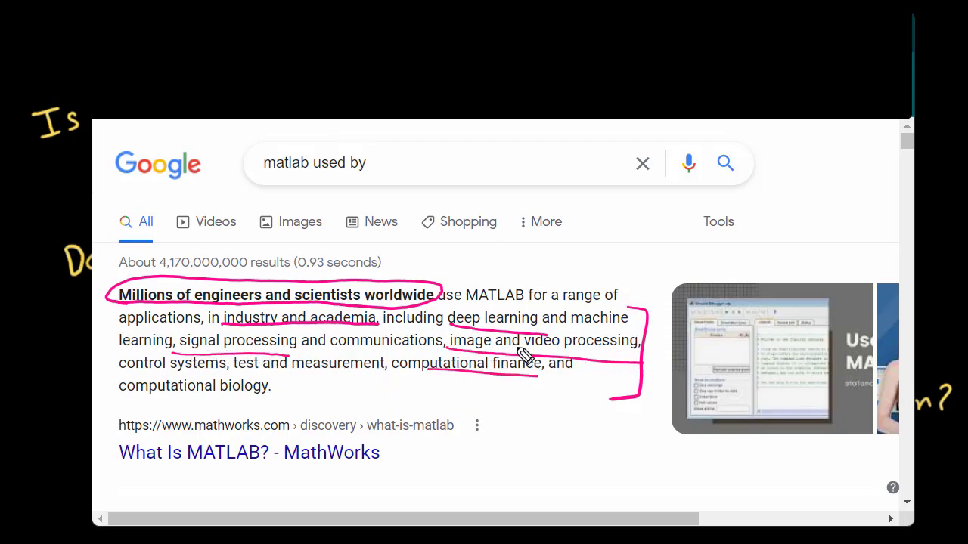
left_click_drag(201, 396, 295, 395)
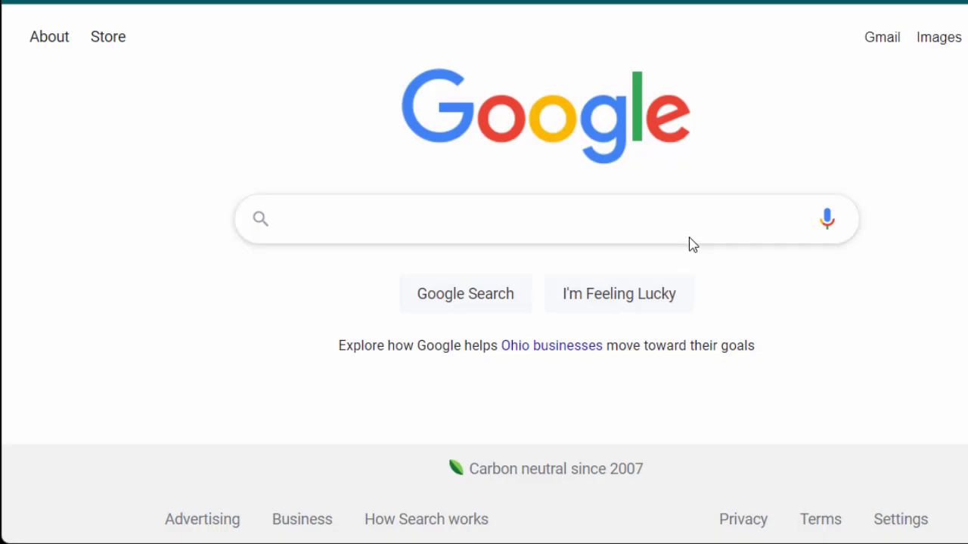
Search Google for 'mathworks'.
left_click(689, 220)
type("mathworks")
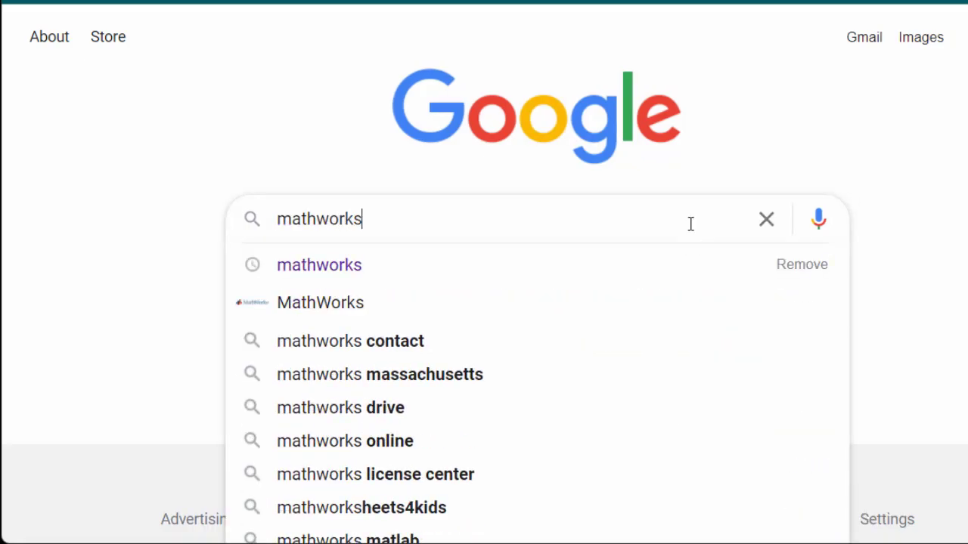
key("Return")
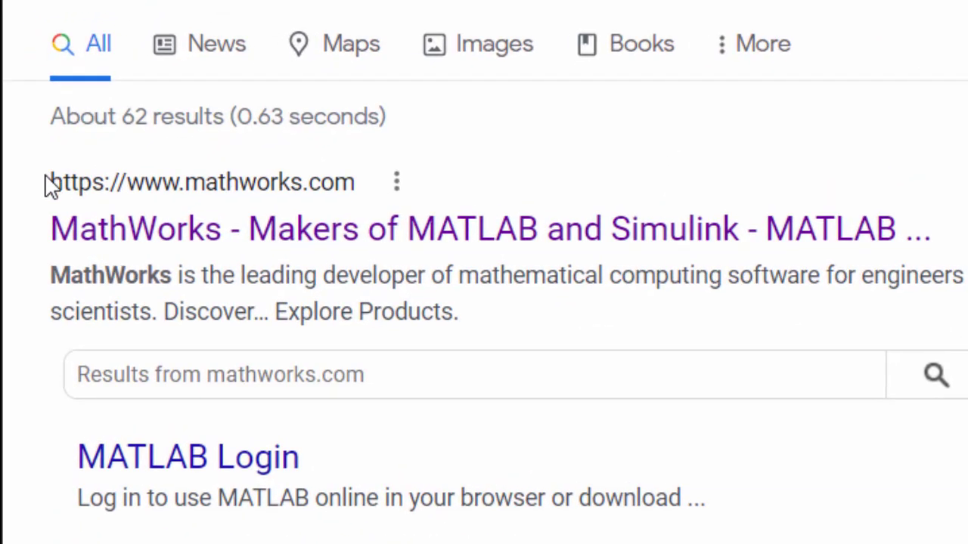
Highlight the MathWorks result title and open the MathWorks home page.
left_click_drag(47, 185, 367, 184)
left_click(376, 184)
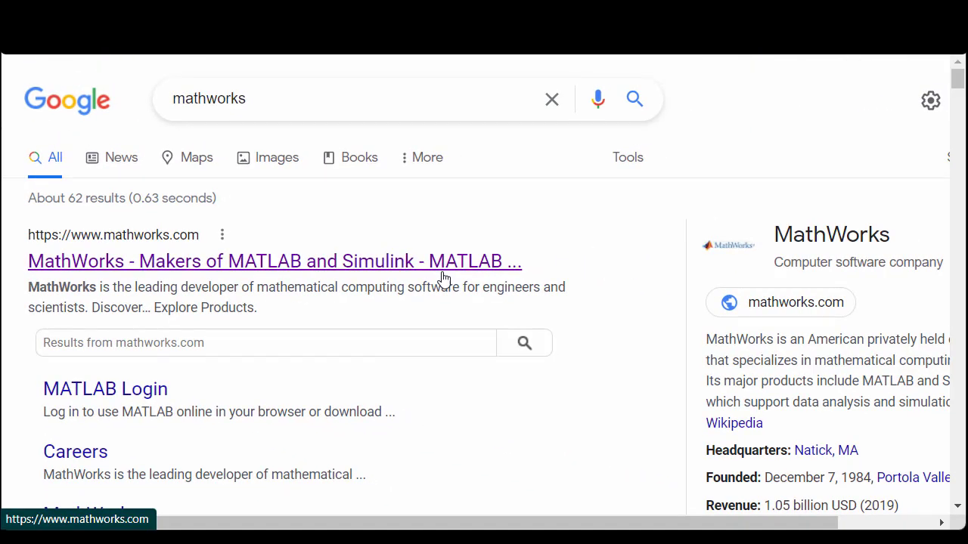
left_click(444, 280)
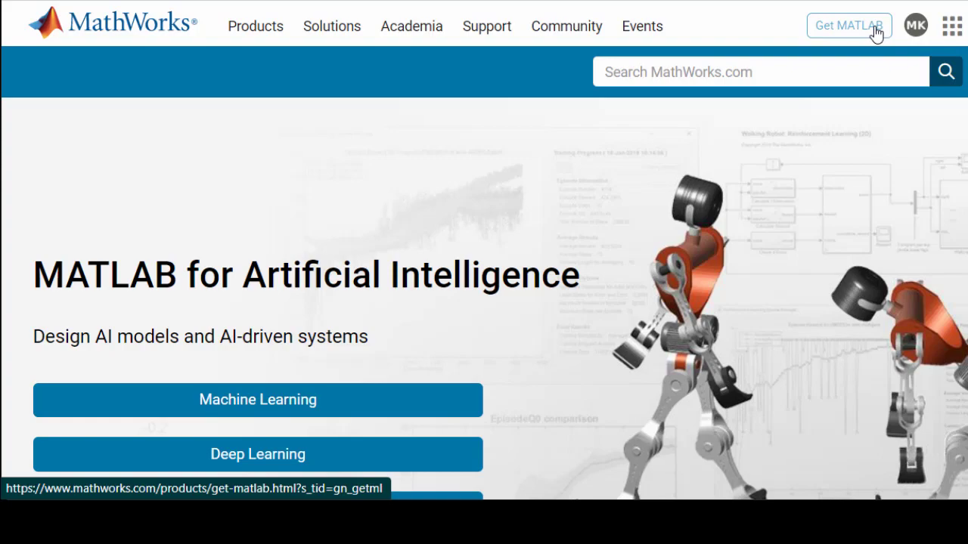
Open Get MATLAB and scroll to the Try MATLAB, Campus and Buy Now options, highlighting Try MATLAB.
left_click(877, 33)
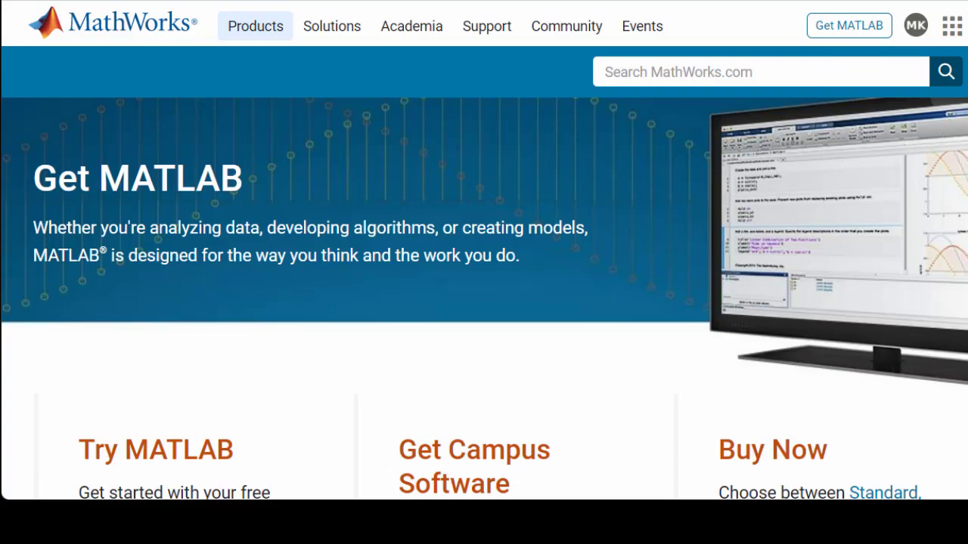
scroll(484, 272, "down", 3)
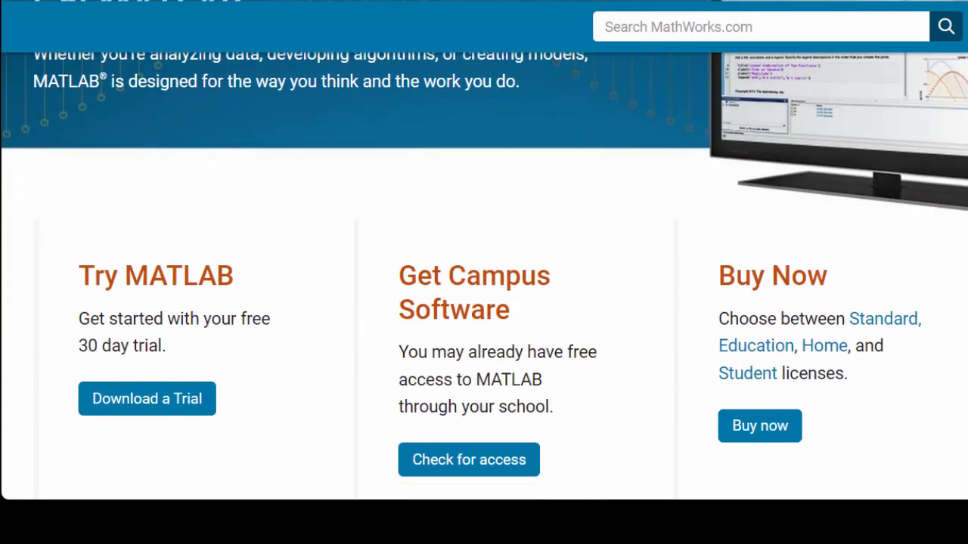
scroll(804, 190, "down", 2)
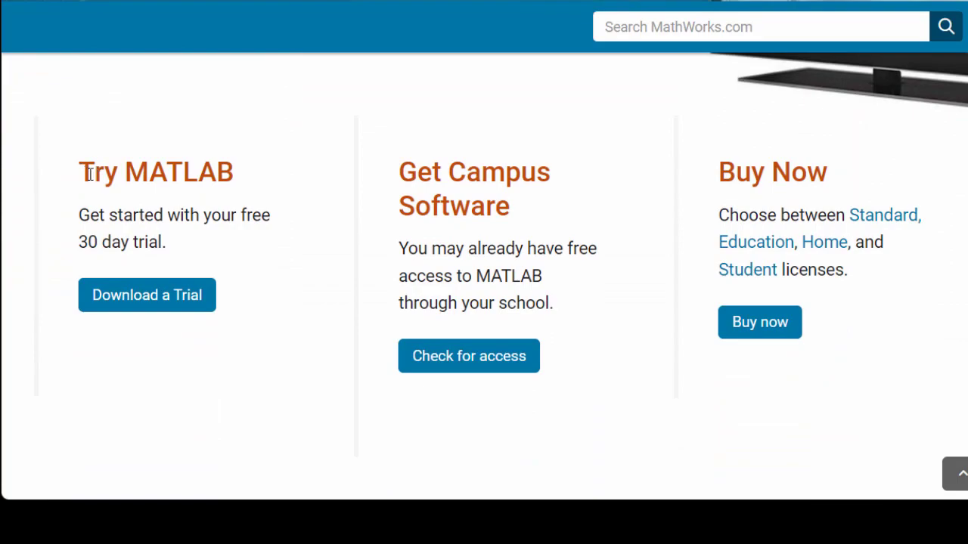
left_click_drag(80, 173, 233, 177)
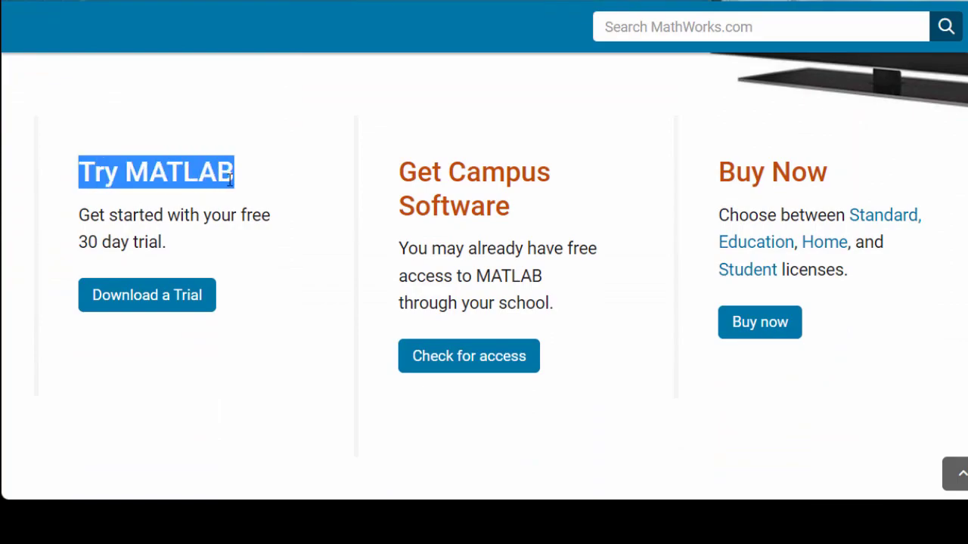
left_click(184, 248)
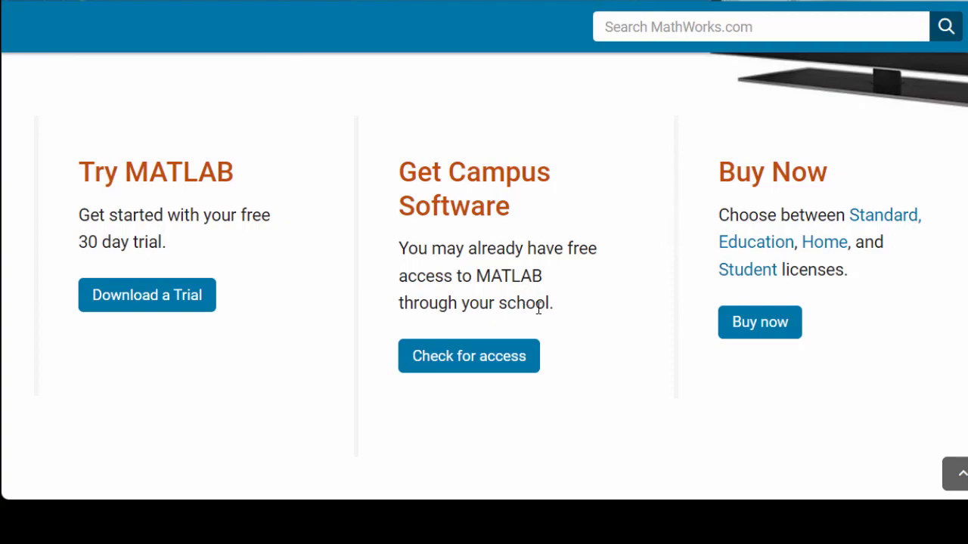
Open Check for access under Get Campus Software and select the University field.
left_click(517, 366)
scroll(514, 363, "down", 3)
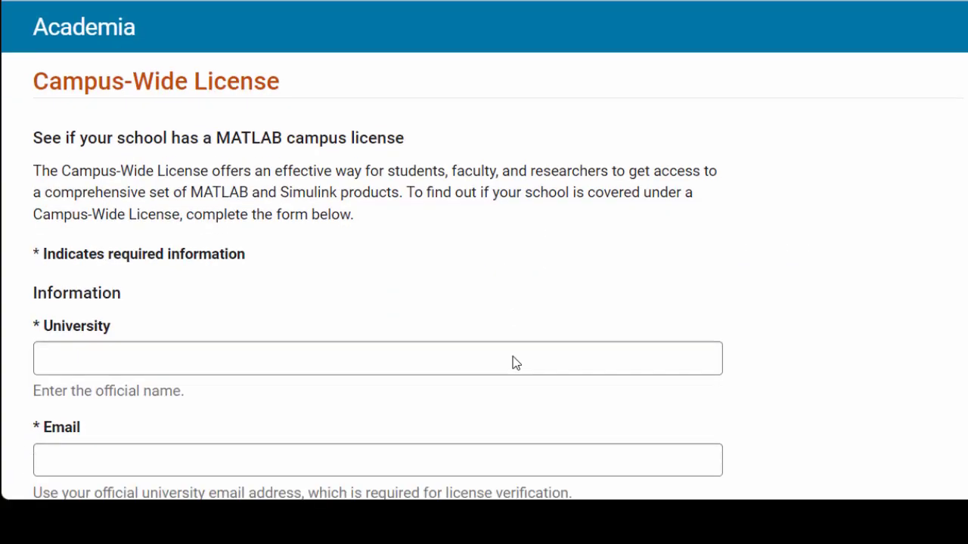
left_click(389, 210)
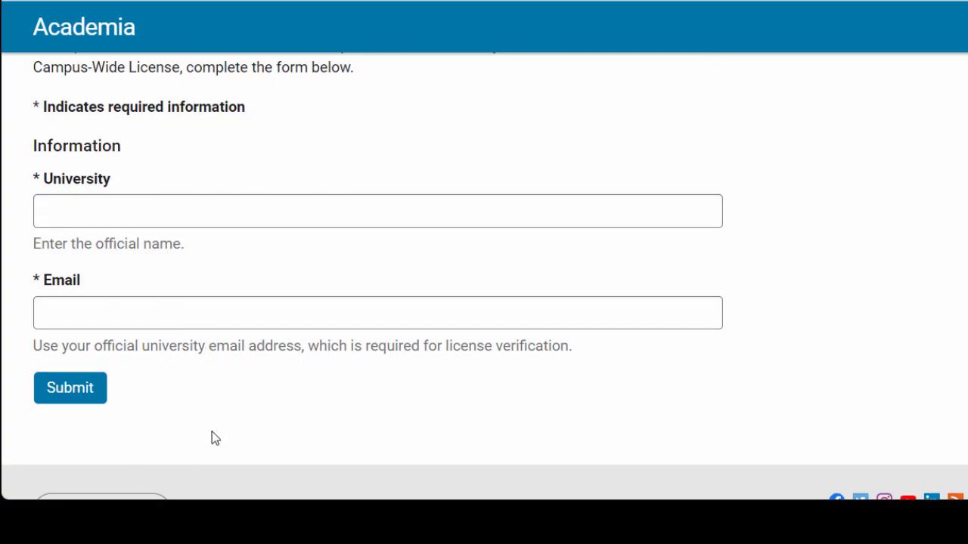
scroll(212, 432, "up", 1)
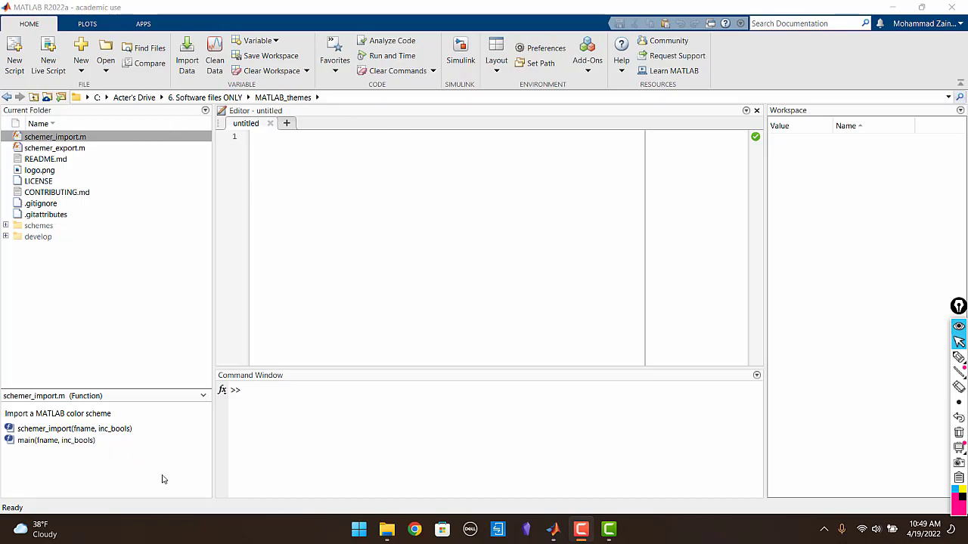
left_click(116, 113)
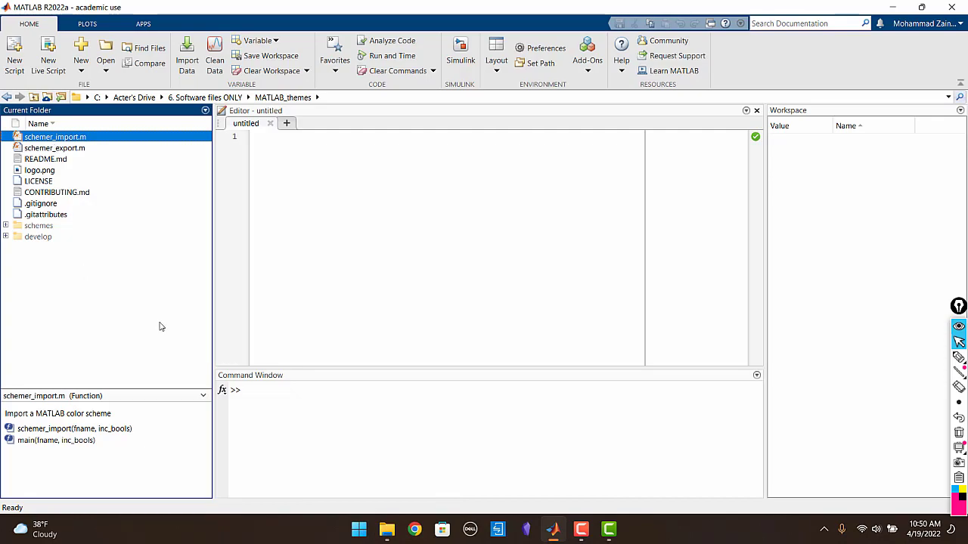
left_click(883, 111)
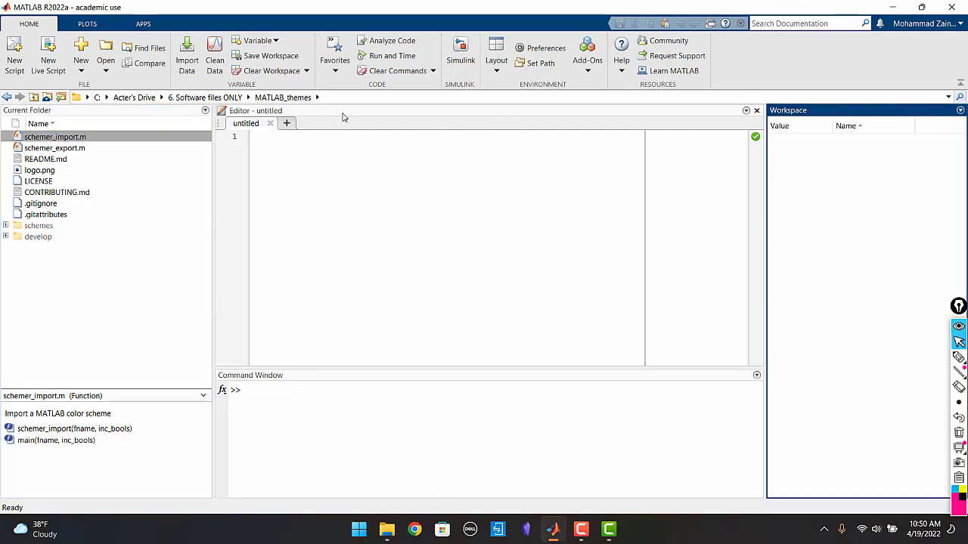
left_click(343, 118)
left_click(342, 383)
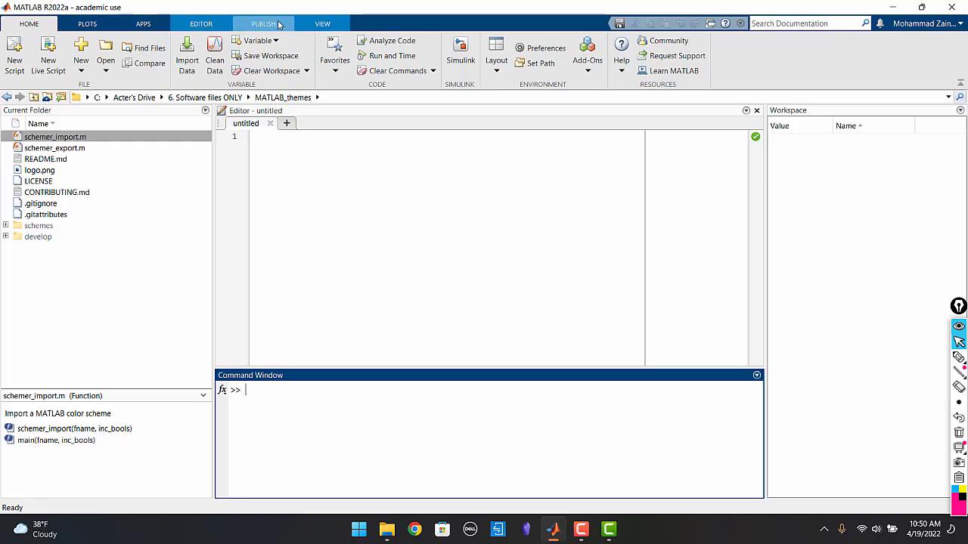
Browse the PLOTS, APPS, EDITOR, PUBLISH and VIEW tabs, then return to HOME and preview the New list.
left_click(86, 23)
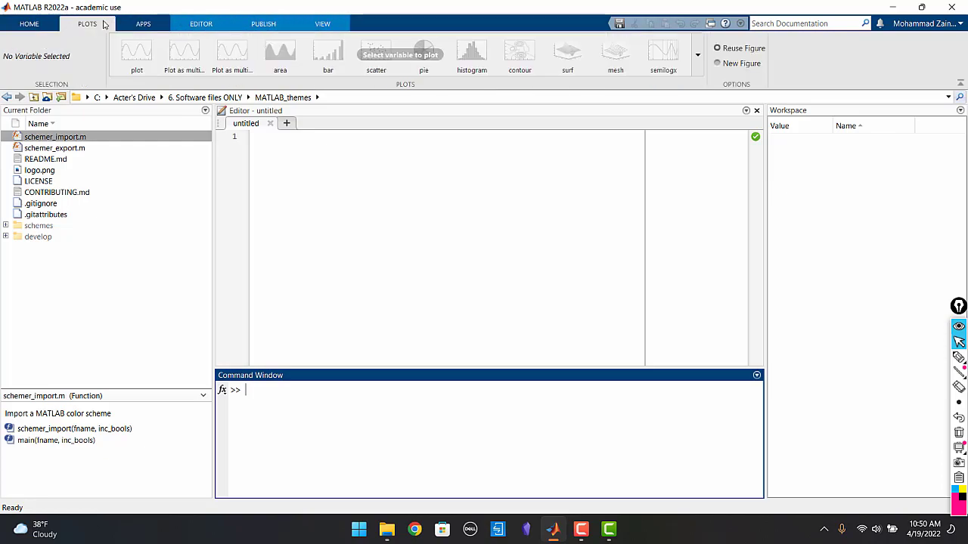
left_click(142, 24)
left_click(200, 23)
left_click(263, 24)
left_click(322, 24)
left_click(31, 24)
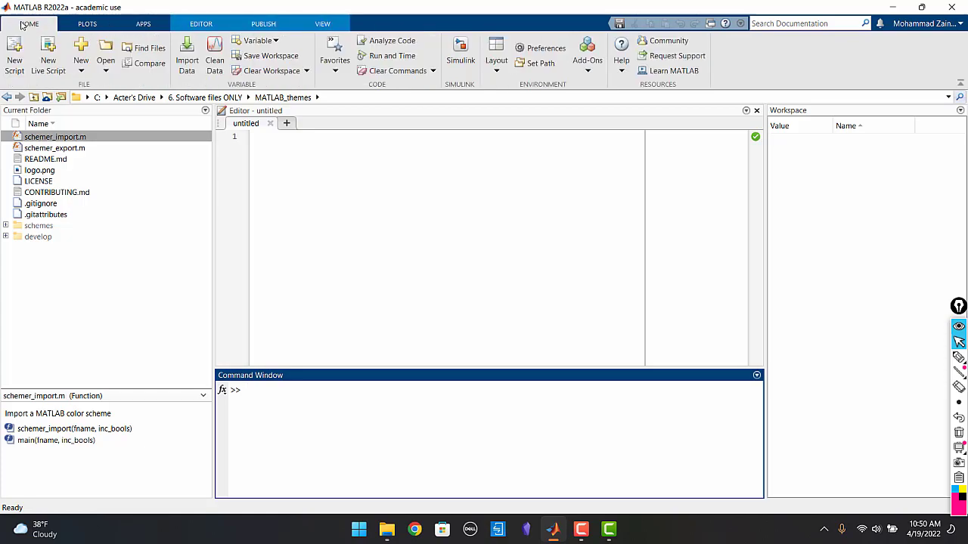
left_click(81, 72)
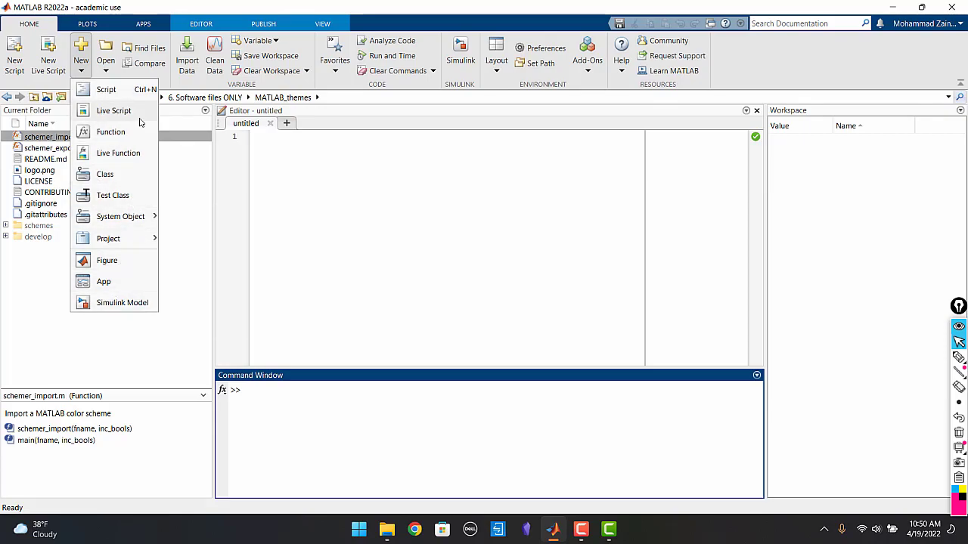
left_click(174, 155)
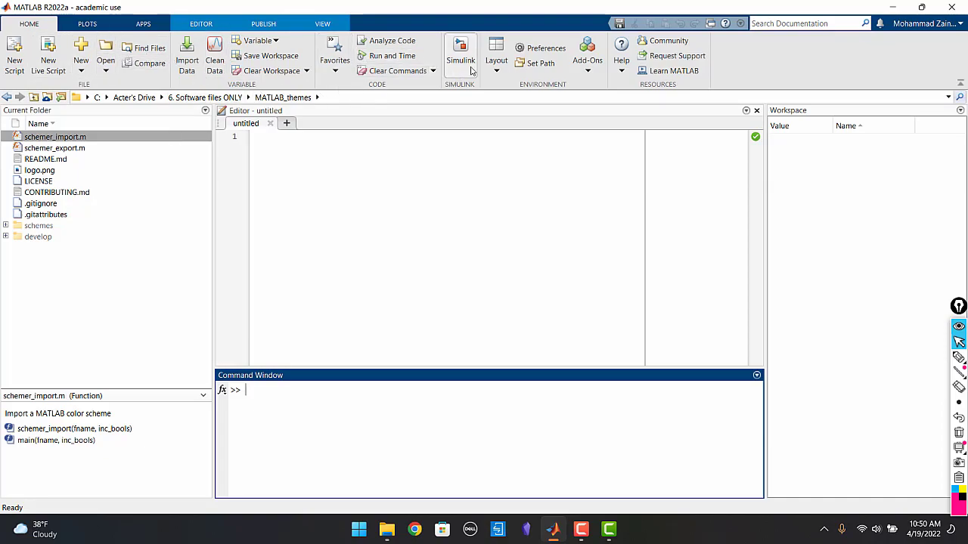
Try the Two Column and Command Window Only layouts, then restore the Default layout.
left_click(497, 69)
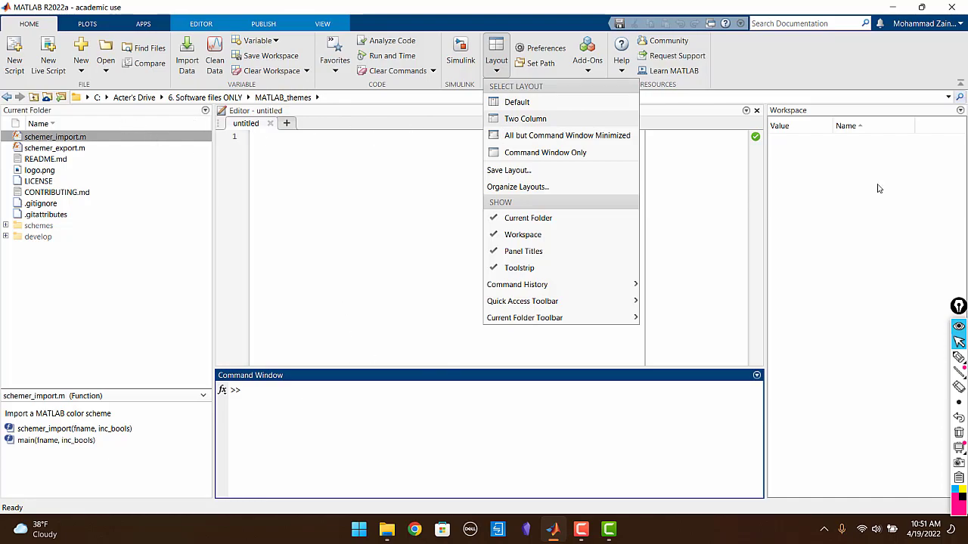
left_click(544, 121)
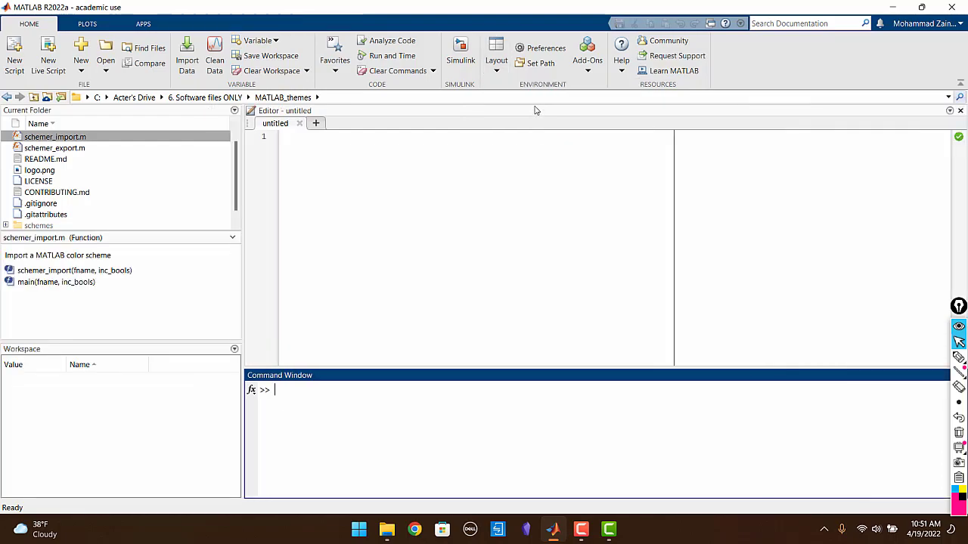
left_click(496, 58)
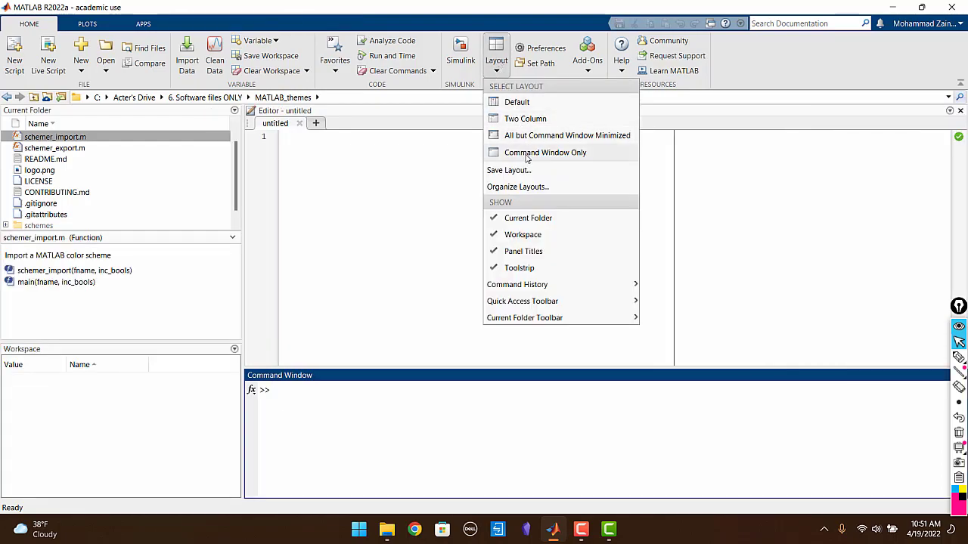
left_click(527, 153)
left_click(497, 58)
left_click(522, 102)
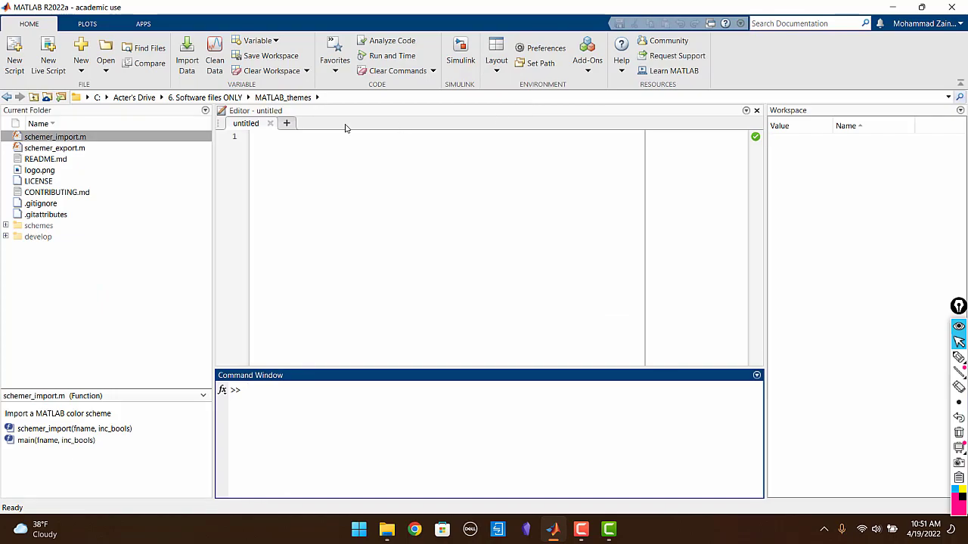
With the pen, box and circle the folder path, label it 'path', and arrow into the file list.
key("ctrl+shift+2")
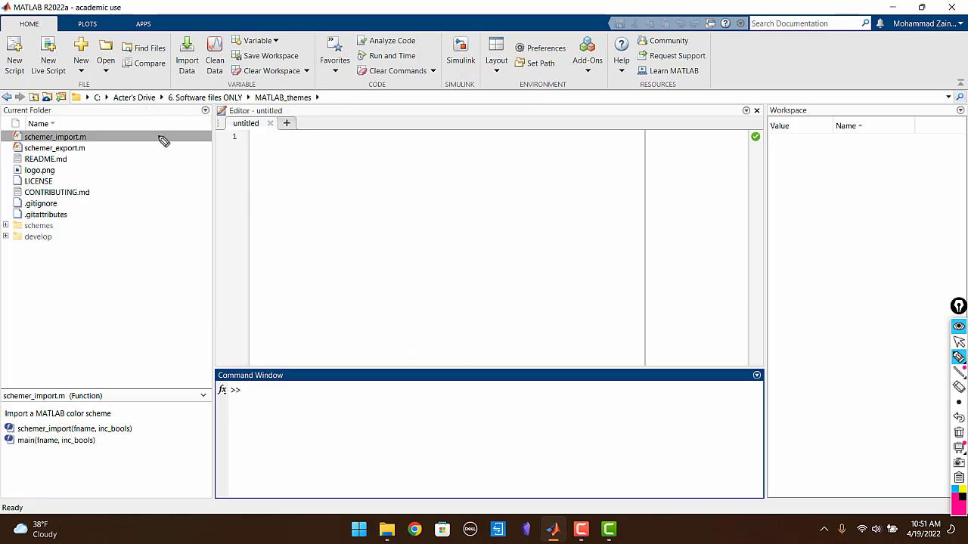
mouse_move(129, 86)
left_mouse_down()
mouse_move(74, 91)
mouse_move(76, 107)
mouse_move(333, 107)
mouse_move(334, 90)
mouse_move(146, 90)
left_mouse_up()
mouse_move(347, 99)
left_mouse_down()
mouse_move(371, 109)
mouse_move(378, 97)
mouse_move(387, 113)
left_mouse_up()
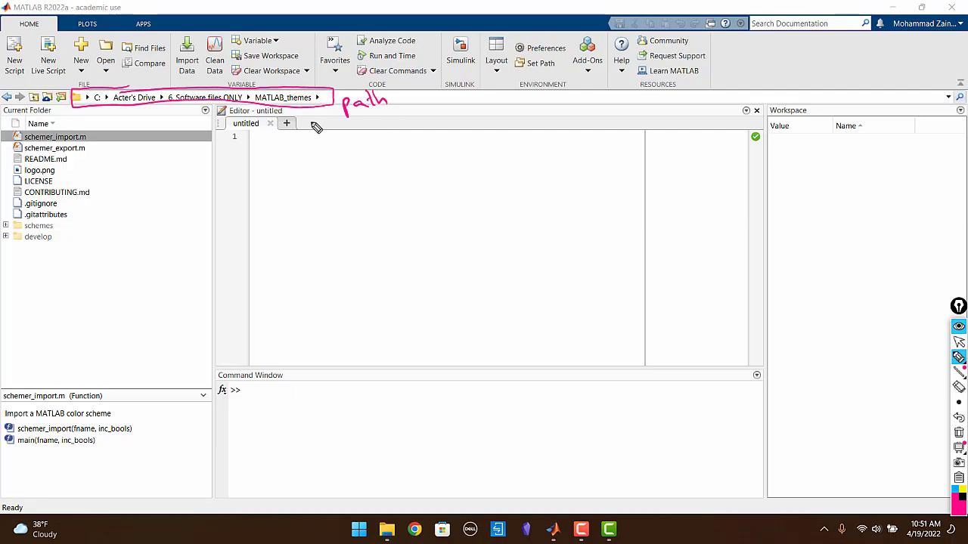
mouse_move(331, 122)
left_mouse_down()
mouse_move(311, 111)
mouse_move(317, 118)
left_mouse_up()
mouse_move(105, 89)
left_mouse_down()
mouse_move(103, 114)
mouse_move(113, 91)
mouse_move(201, 92)
mouse_move(167, 96)
mouse_move(166, 111)
mouse_move(235, 114)
mouse_move(243, 92)
mouse_move(187, 88)
mouse_move(259, 110)
mouse_move(302, 83)
left_mouse_up()
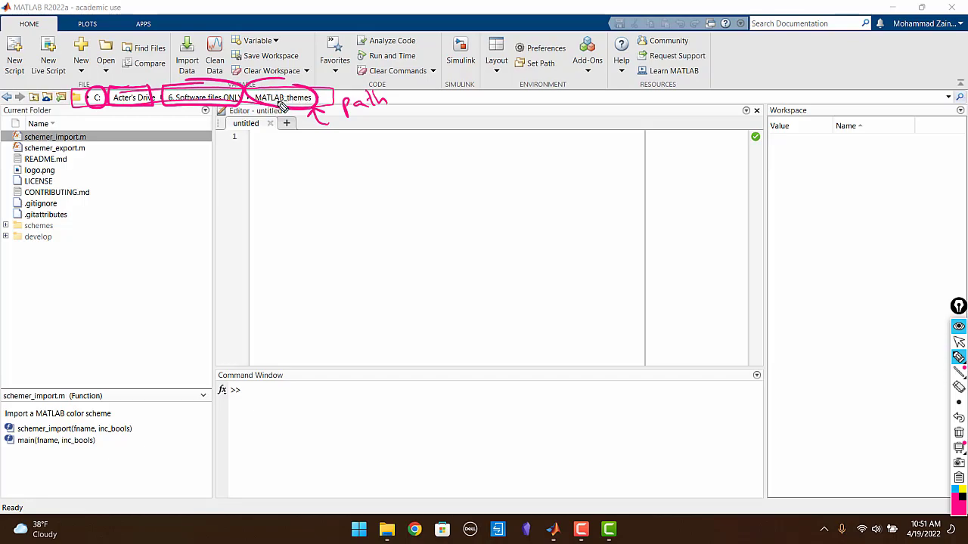
mouse_move(265, 108)
left_mouse_down()
mouse_move(172, 180)
mouse_move(186, 176)
left_mouse_up()
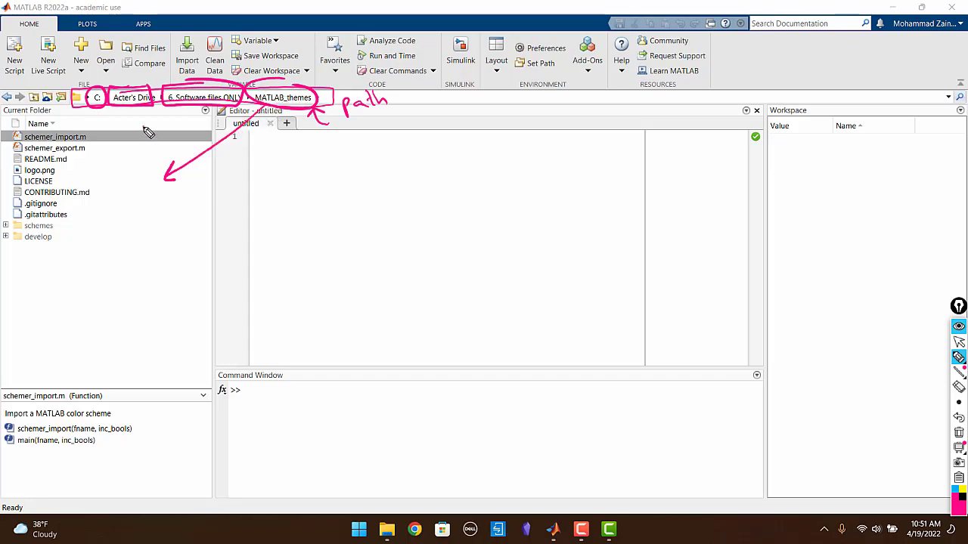
mouse_move(142, 127)
left_mouse_down()
mouse_move(138, 264)
mouse_move(148, 255)
left_mouse_up()
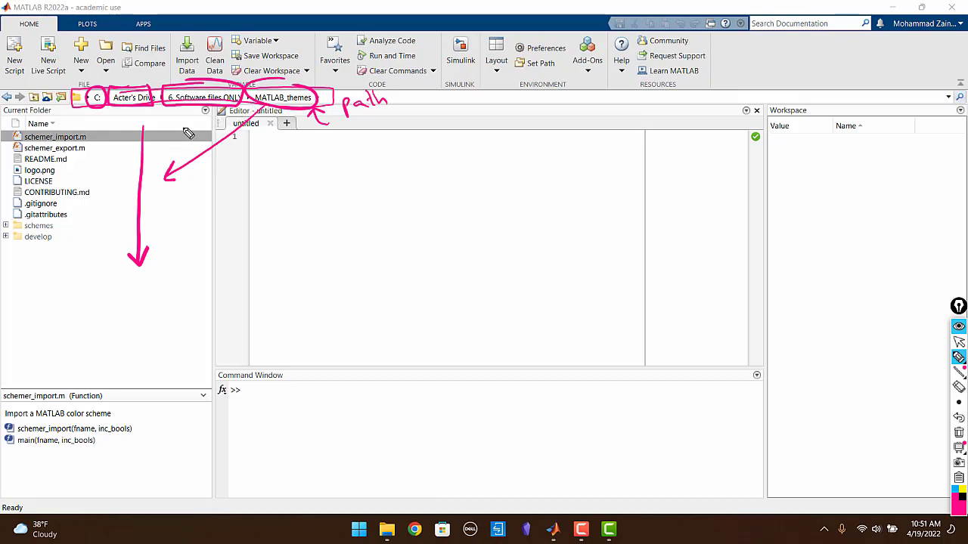
Clear the pen annotations and go up the breadcrumb to the C: drive root.
key("ctrl+shift+c")
key("ctrl+shift+m")
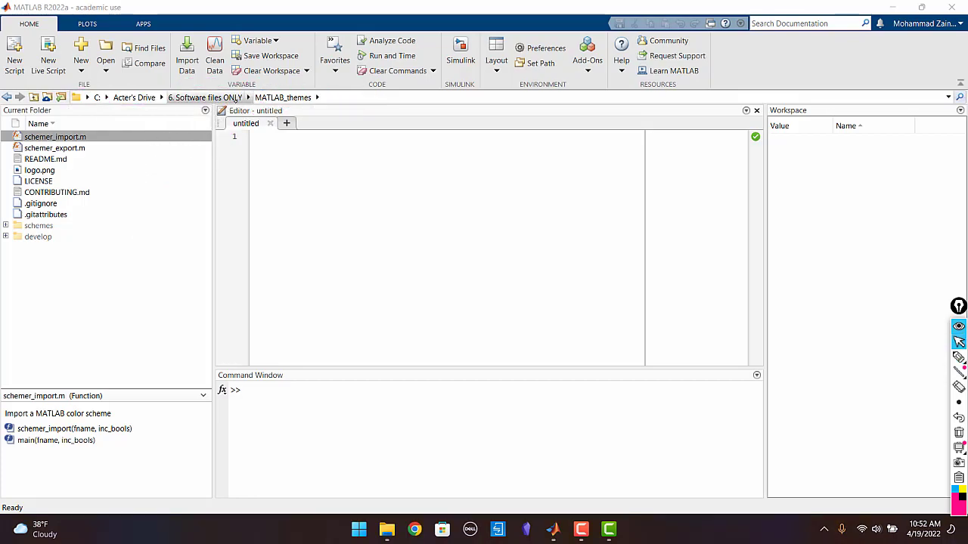
left_click(204, 96)
left_click(133, 96)
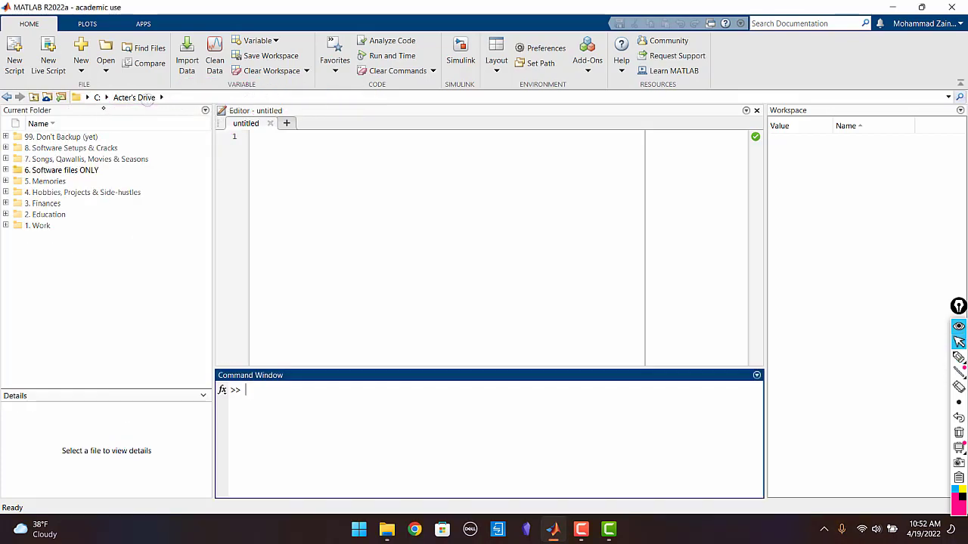
left_click(97, 97)
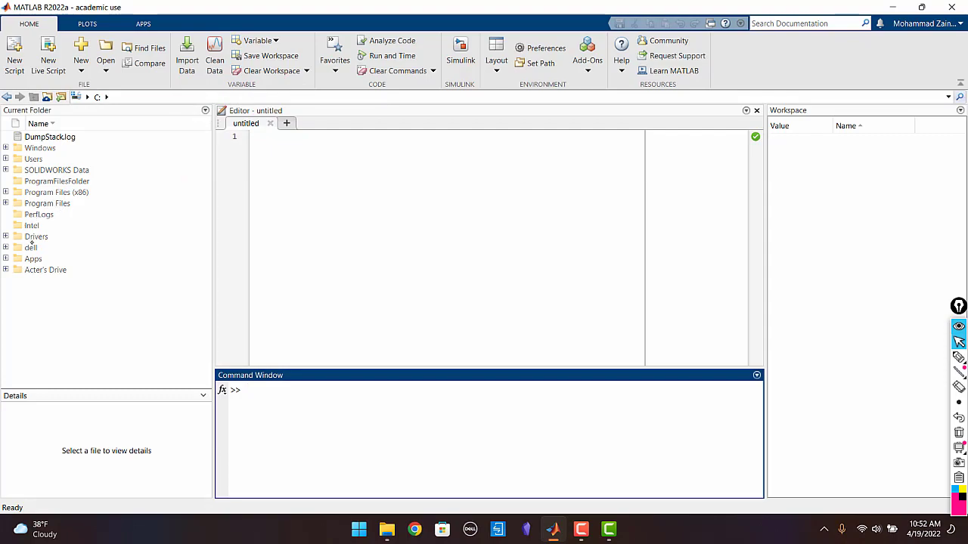
Make C:\Drivers\video\788PN the current folder.
left_click(31, 237)
left_click(5, 236)
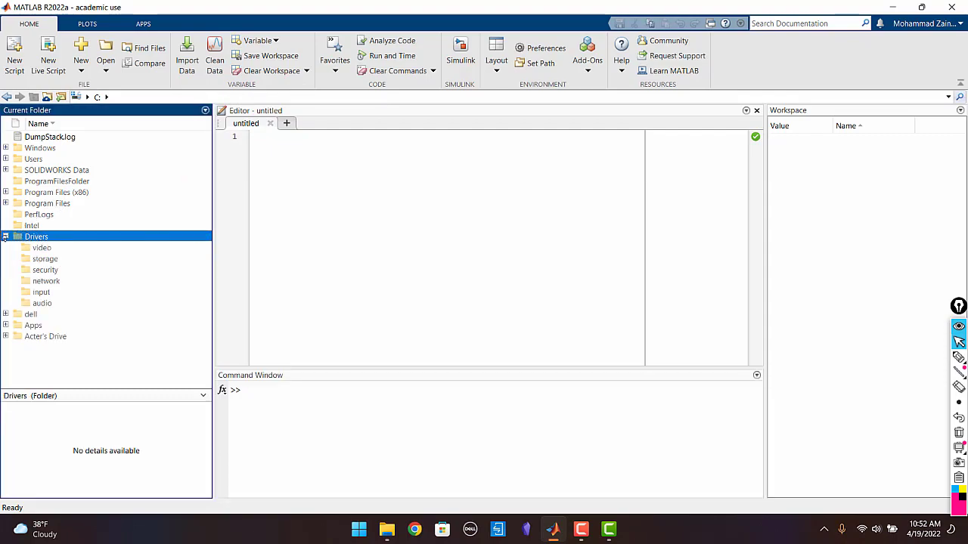
left_click(13, 248)
left_click(47, 258)
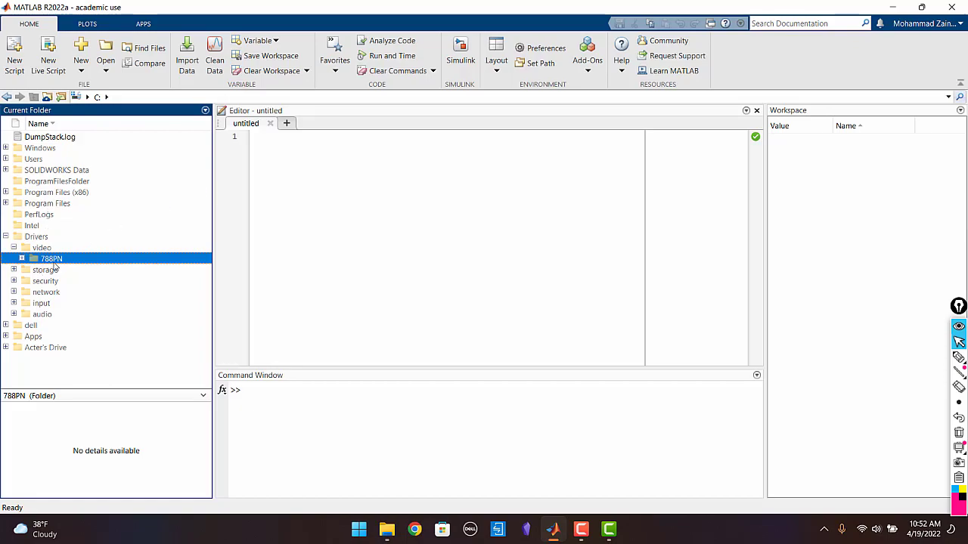
double_click(51, 260)
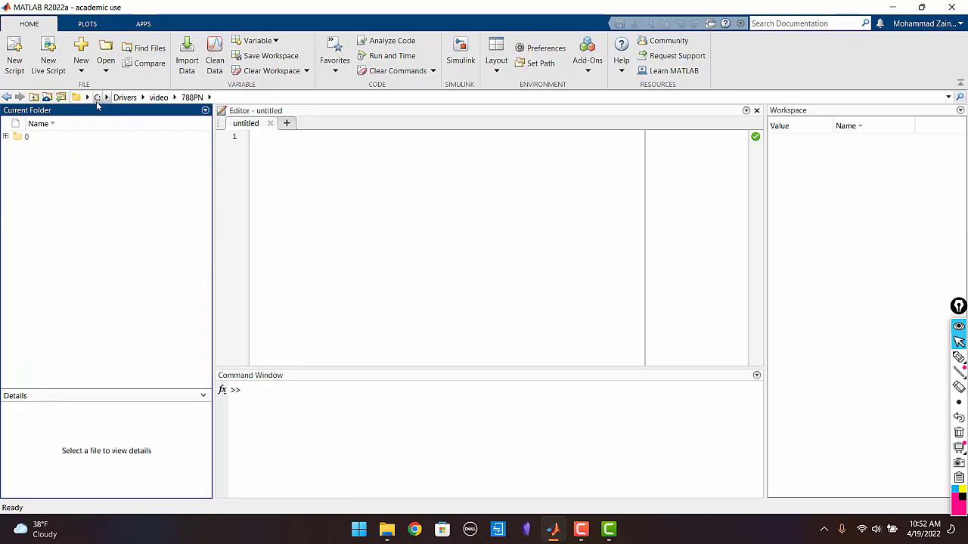
Go back to the 6. Software files ONLY folder.
left_click(6, 97)
left_click(6, 98)
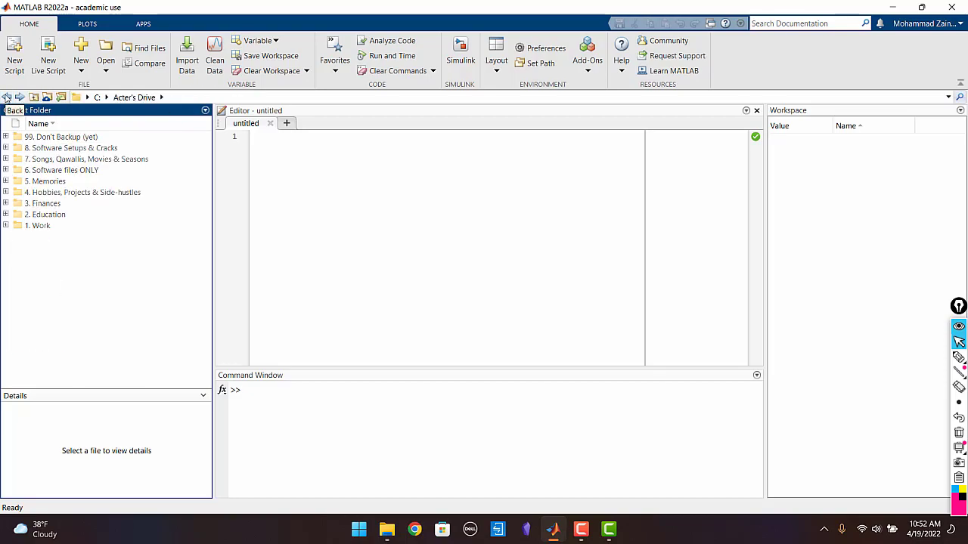
left_click(6, 98)
key("ctrl+shift+p")
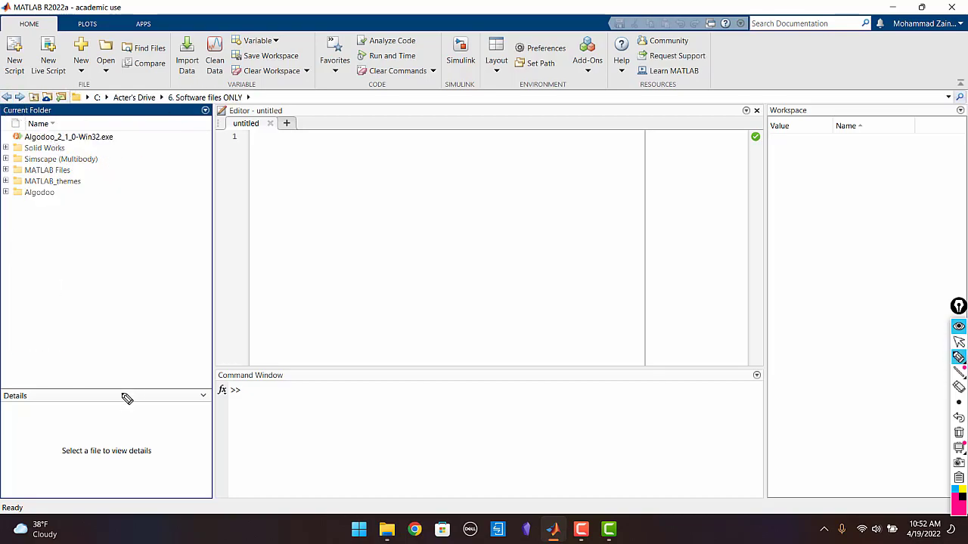
Tick the folder path and file list, and cross out the empty Details area.
left_click_drag(274, 94, 292, 90)
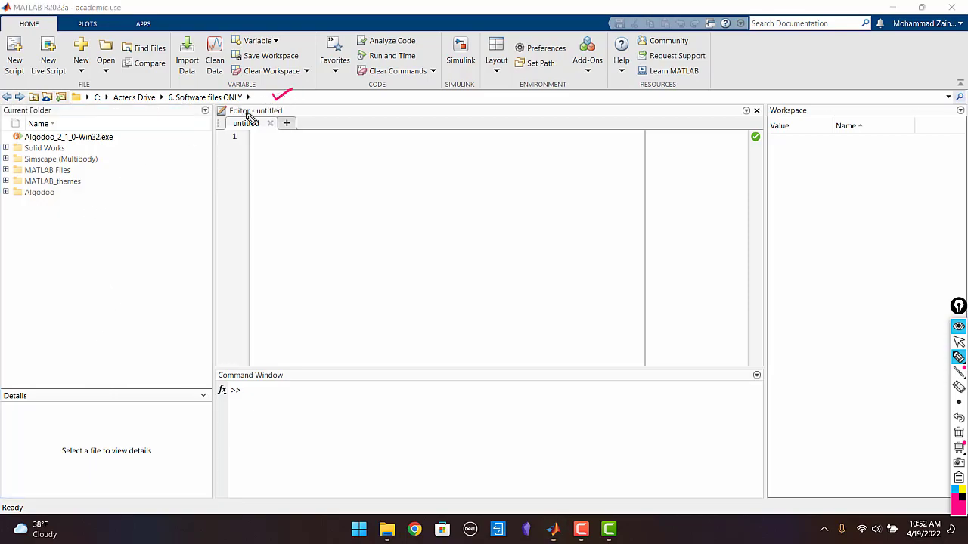
left_click_drag(111, 179, 137, 169)
left_click_drag(146, 412, 107, 482)
left_click_drag(94, 426, 150, 472)
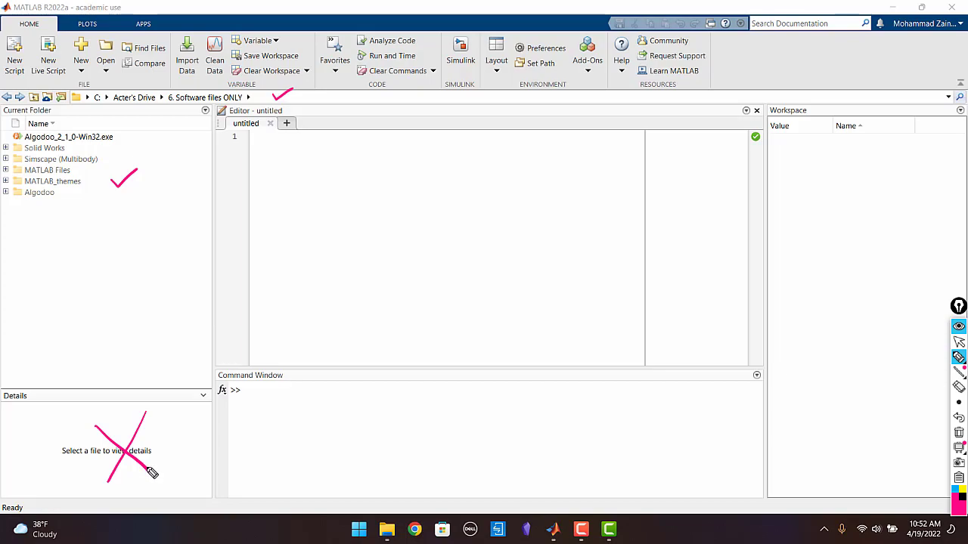
Circle Workspace and write notes on variables x, y, z, their values, data type and 'x = 1'.
mouse_move(819, 111)
left_mouse_down()
mouse_move(775, 104)
mouse_move(766, 115)
mouse_move(815, 108)
left_mouse_up()
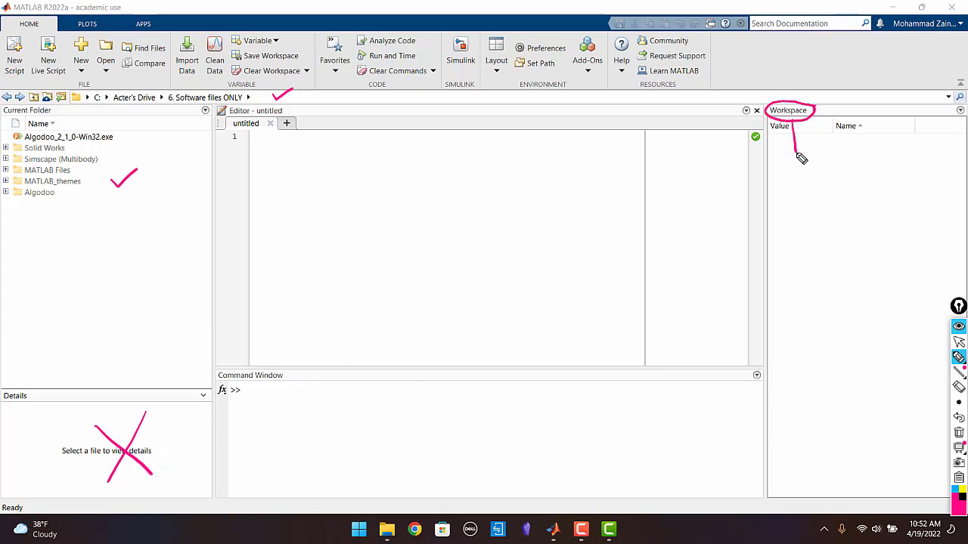
mouse_move(802, 159)
left_mouse_down()
mouse_move(793, 181)
mouse_move(849, 182)
mouse_move(855, 172)
mouse_move(864, 185)
mouse_move(883, 172)
left_mouse_up()
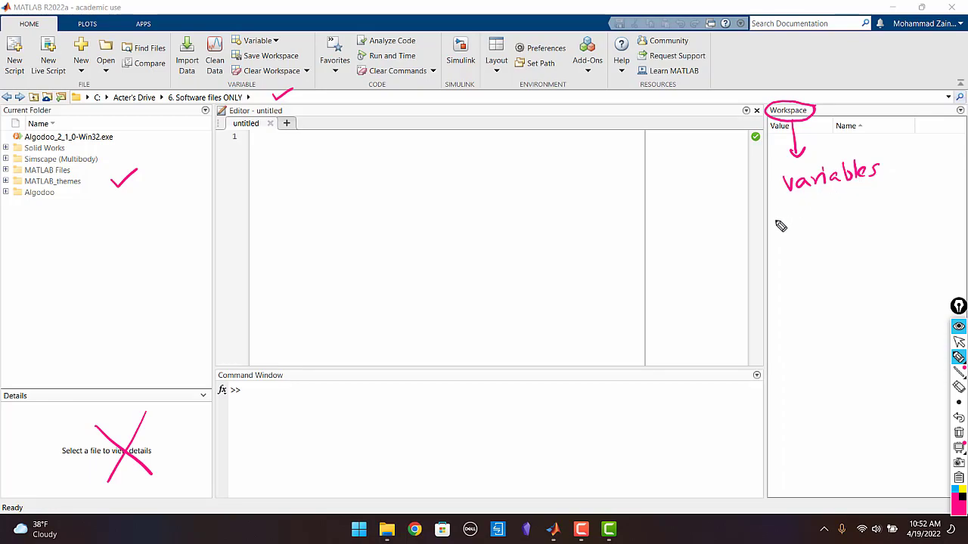
mouse_move(774, 211)
left_mouse_down()
mouse_move(787, 225)
mouse_move(773, 225)
mouse_move(791, 298)
left_mouse_up()
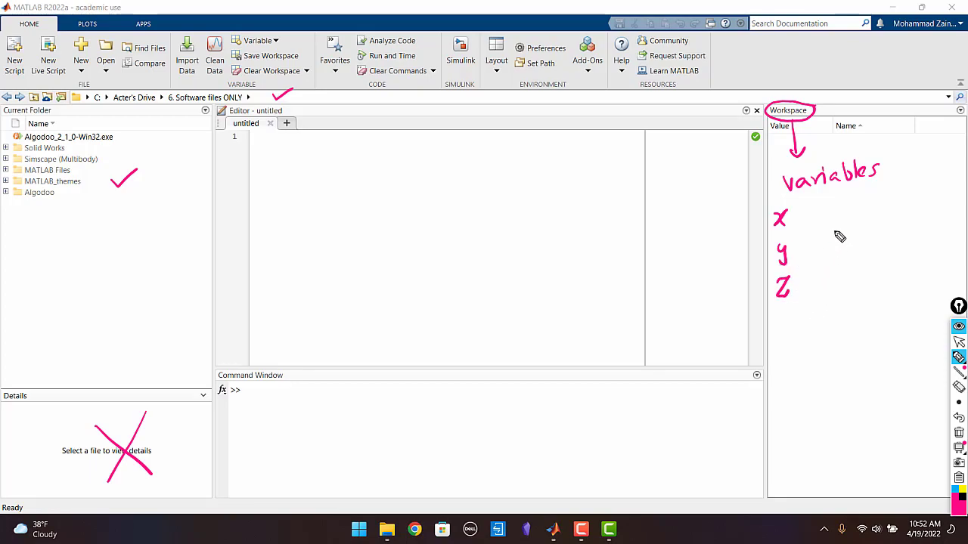
mouse_move(822, 212)
left_mouse_down()
mouse_move(849, 205)
mouse_move(856, 215)
mouse_move(877, 230)
left_mouse_up()
mouse_move(842, 258)
left_mouse_down()
mouse_move(831, 243)
mouse_move(855, 261)
mouse_move(875, 248)
mouse_move(894, 248)
mouse_move(901, 261)
mouse_move(942, 253)
left_mouse_up()
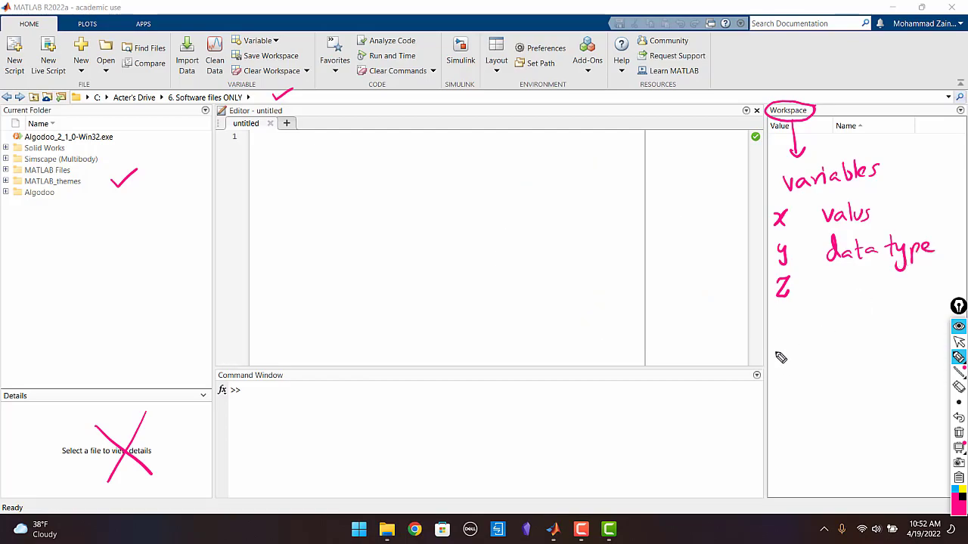
mouse_move(773, 350)
left_mouse_down()
mouse_move(786, 362)
mouse_move(806, 352)
left_mouse_up()
mouse_move(788, 360)
left_mouse_down()
mouse_move(864, 368)
mouse_move(876, 356)
mouse_move(938, 346)
left_mouse_up()
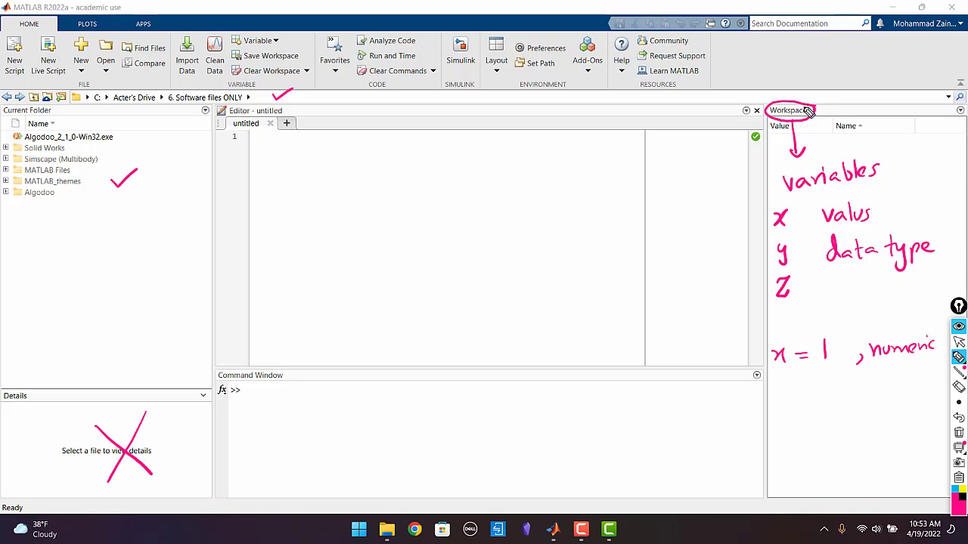
left_click_drag(806, 110, 844, 94)
Box the Command Window title, write 'executed' and 'Magic happens', and arrow to the >> prompt.
mouse_move(216, 367)
left_mouse_down()
mouse_move(284, 364)
mouse_move(284, 387)
mouse_move(222, 390)
mouse_move(216, 367)
left_mouse_up()
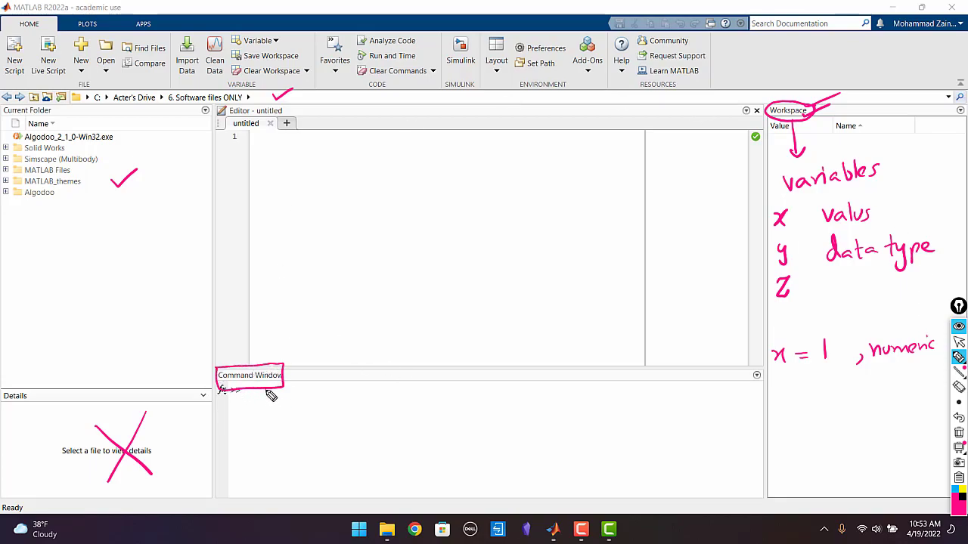
mouse_move(266, 390)
left_mouse_down()
mouse_move(287, 401)
mouse_move(287, 413)
mouse_move(321, 406)
left_mouse_up()
mouse_move(322, 397)
left_mouse_down()
mouse_move(311, 406)
mouse_move(380, 399)
mouse_move(380, 383)
left_mouse_up()
mouse_move(380, 487)
left_mouse_down()
mouse_move(403, 476)
mouse_move(427, 488)
mouse_move(456, 458)
mouse_move(514, 458)
mouse_move(518, 468)
left_mouse_up()
mouse_move(252, 437)
left_mouse_down()
mouse_move(240, 396)
mouse_move(249, 408)
mouse_move(235, 405)
mouse_move(249, 407)
left_mouse_up()
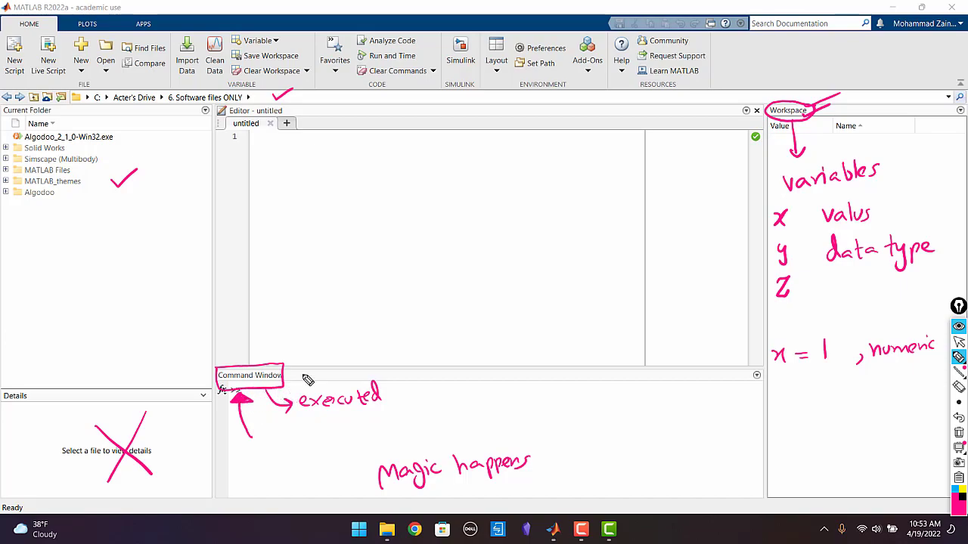
mouse_move(291, 111)
left_mouse_down()
mouse_move(221, 105)
mouse_move(285, 109)
mouse_move(261, 129)
mouse_move(277, 200)
mouse_move(295, 184)
mouse_move(311, 189)
mouse_move(301, 217)
mouse_move(316, 198)
mouse_move(334, 204)
mouse_move(328, 193)
mouse_move(341, 190)
mouse_move(354, 193)
mouse_move(334, 215)
mouse_move(360, 224)
mouse_move(385, 205)
left_mouse_up()
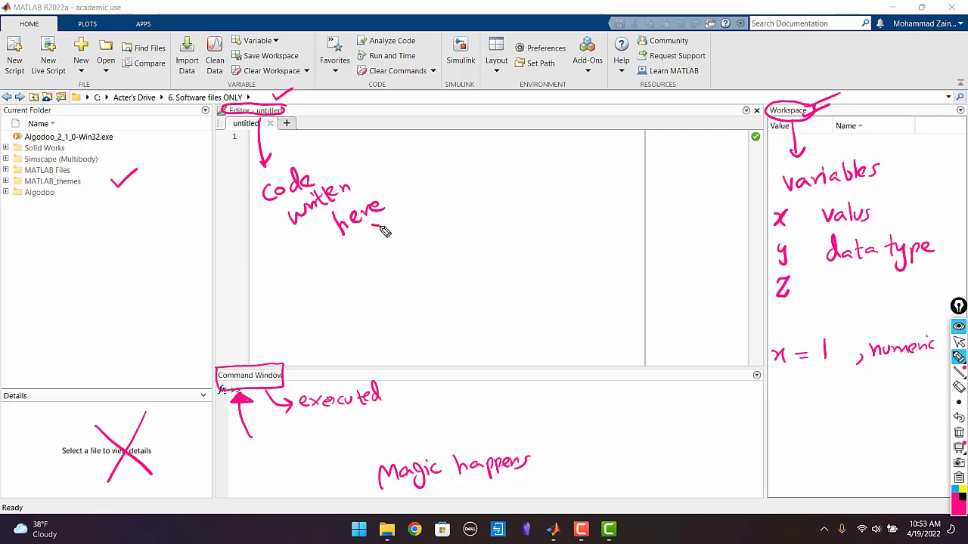
Draw an arrow from the code note to 'executed' and a zigzag line down into the Command Window.
mouse_move(383, 228)
left_mouse_down()
mouse_move(418, 274)
mouse_move(430, 324)
mouse_move(406, 391)
left_mouse_up()
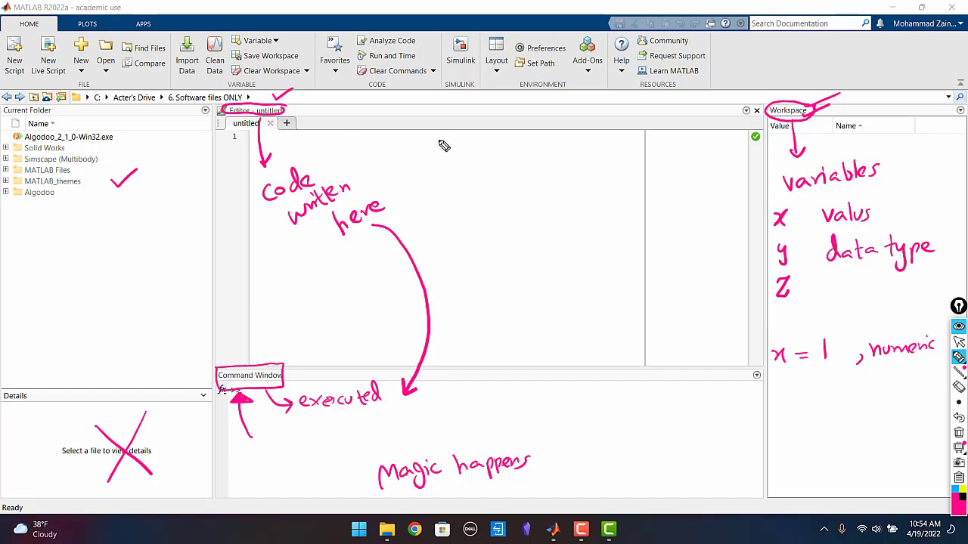
mouse_move(534, 149)
left_mouse_down()
mouse_move(499, 168)
mouse_move(519, 251)
mouse_move(538, 278)
left_mouse_up()
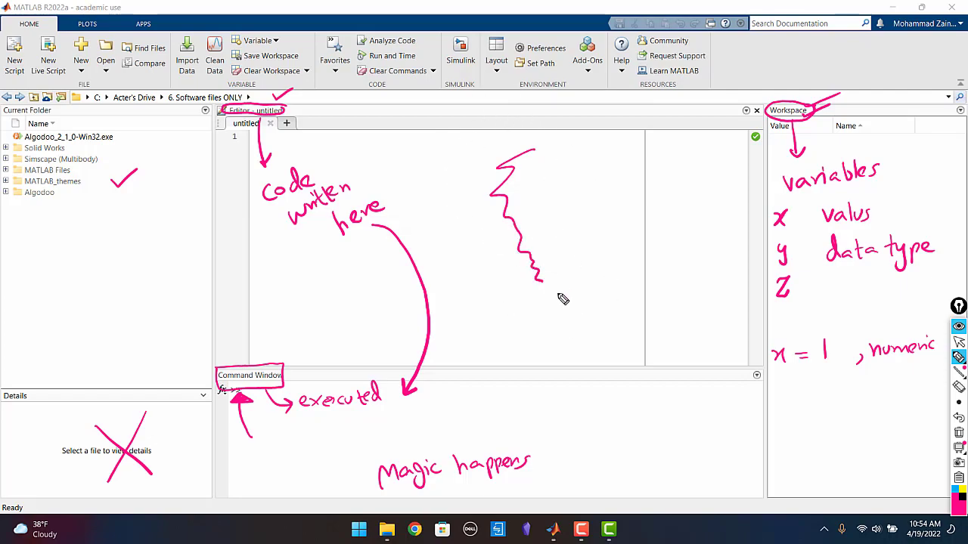
left_click_drag(512, 299, 575, 286)
mouse_move(515, 310)
left_mouse_down()
mouse_move(571, 360)
mouse_move(555, 393)
left_mouse_up()
left_click_drag(538, 398, 578, 398)
left_click_drag(546, 406, 567, 401)
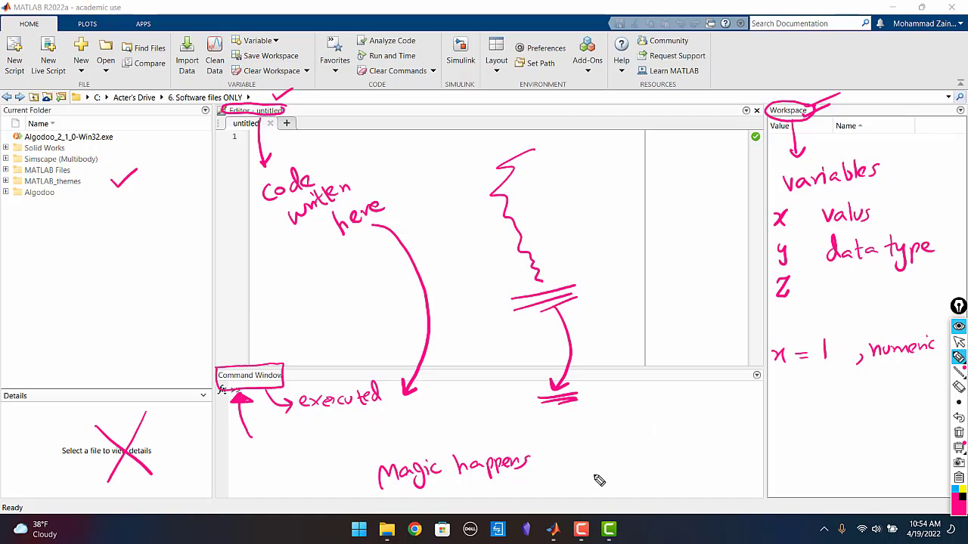
Handwrite 'Output.' beside the arrow tip in the Command Window.
mouse_move(642, 408)
left_mouse_down()
mouse_move(633, 427)
mouse_move(644, 408)
left_mouse_up()
left_click_drag(652, 412, 675, 425)
mouse_move(664, 410)
left_mouse_down()
mouse_move(681, 407)
mouse_move(690, 420)
mouse_move(714, 413)
left_mouse_up()
left_click_drag(704, 394, 722, 391)
left_click(730, 402)
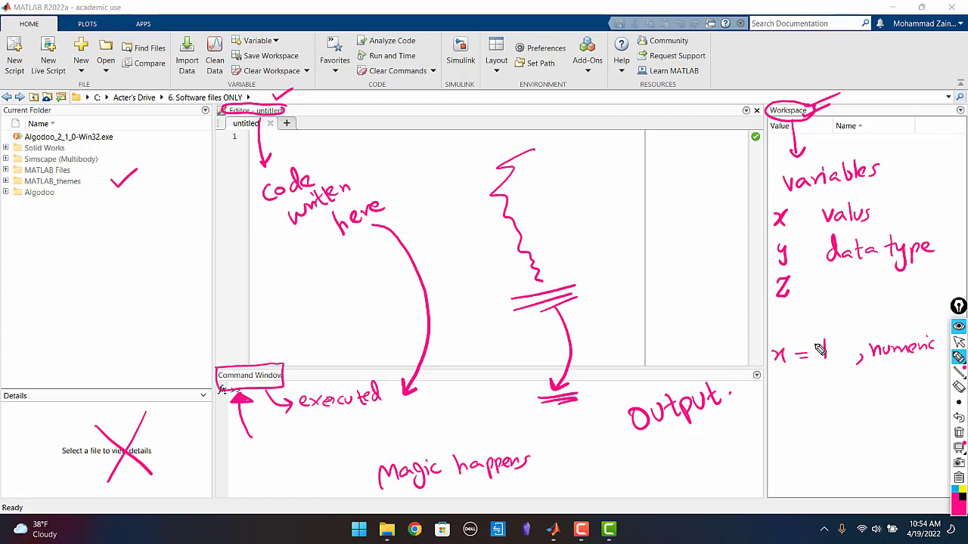